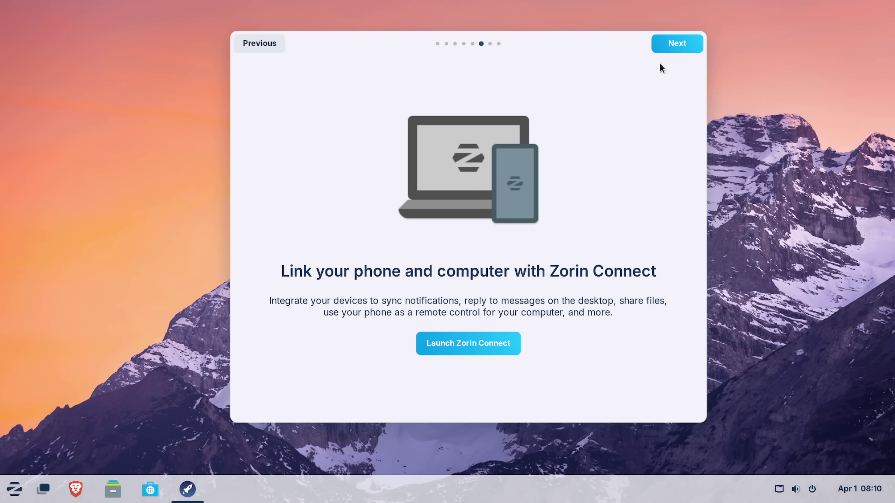
# Step: Go through the remaining pages of the Zorin OS welcome tour and close it
pyautogui.click(667, 50)
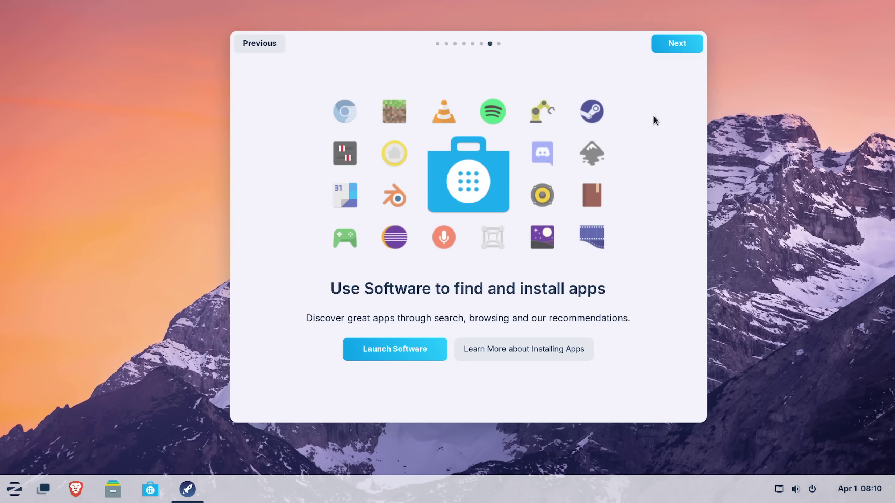
pyautogui.click(674, 49)
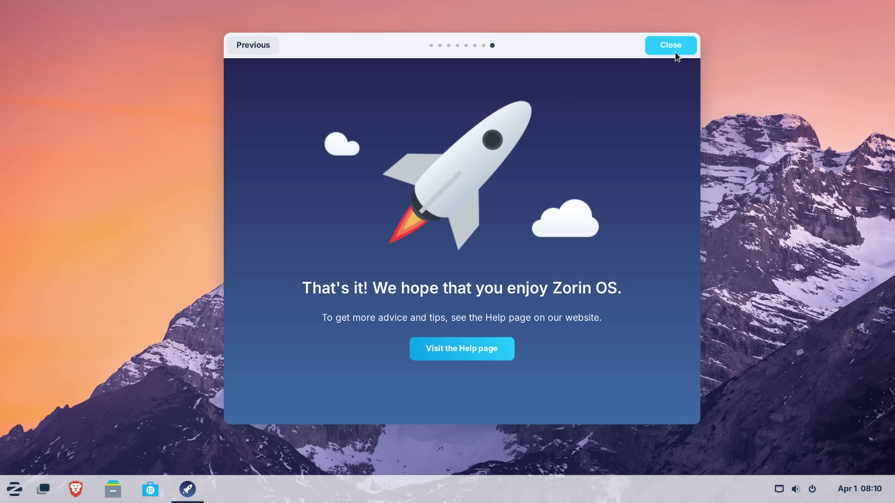
pyautogui.click(671, 49)
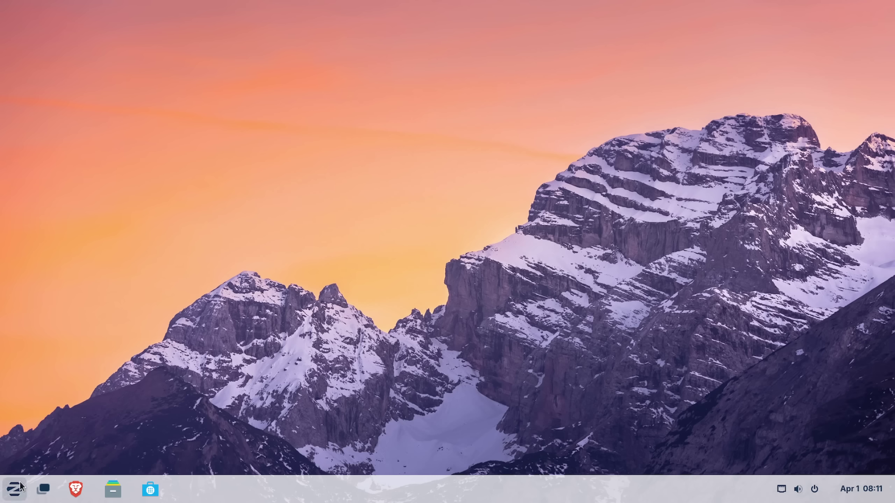
# Step: Open the Software store and look up the page of the Obsidian app
pyautogui.click(150, 491)
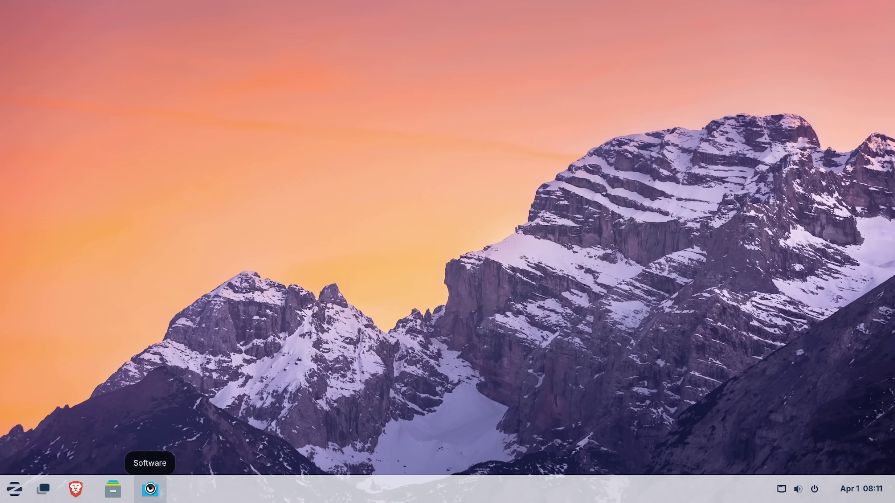
pyautogui.moveTo(506, 13); pyautogui.dragTo(604, 14)
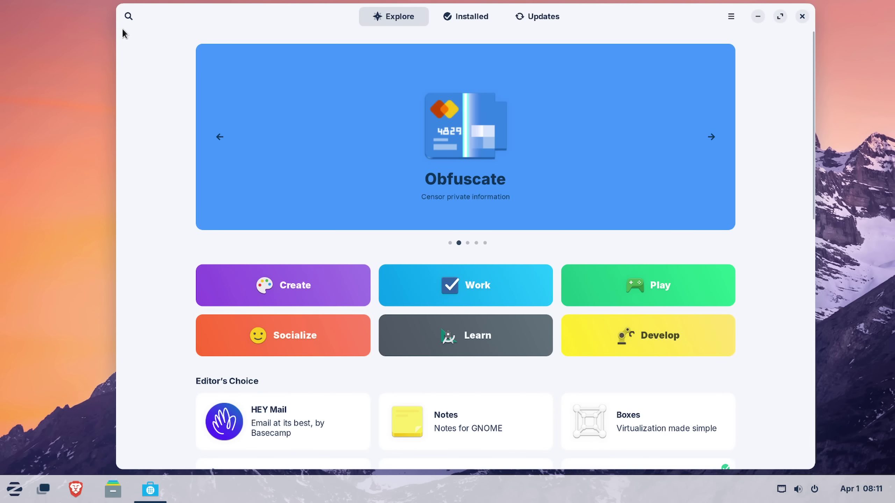
pyautogui.click(129, 17)
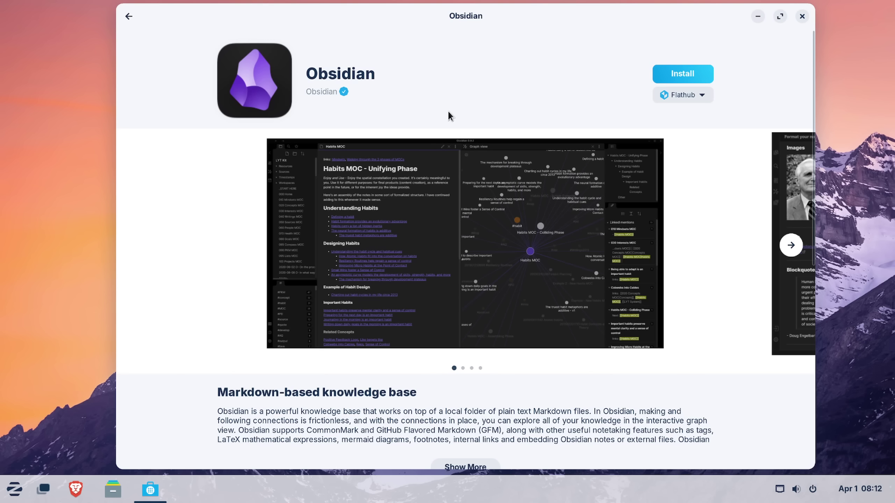
pyautogui.click(691, 73)
pyautogui.click(658, 76)
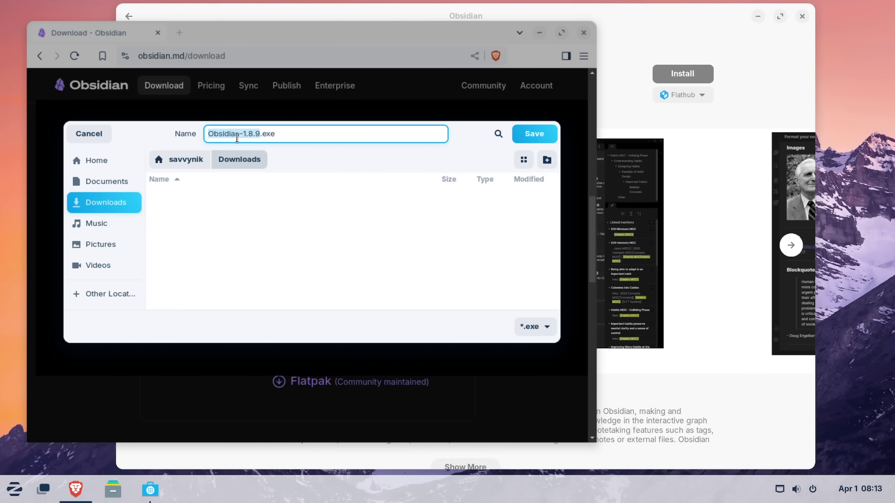
# Step: Save the Windows installer Obsidian-1.8.9.exe to the Downloads folder and run it
pyautogui.click(525, 134)
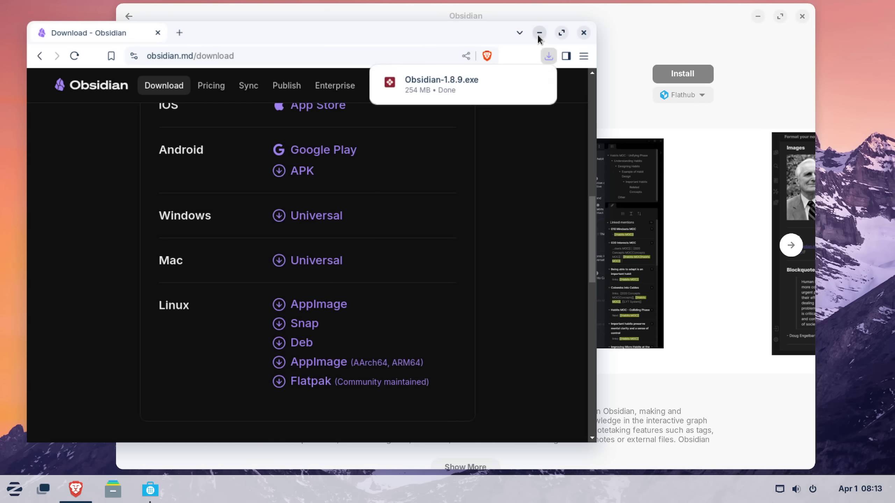
pyautogui.click(482, 86)
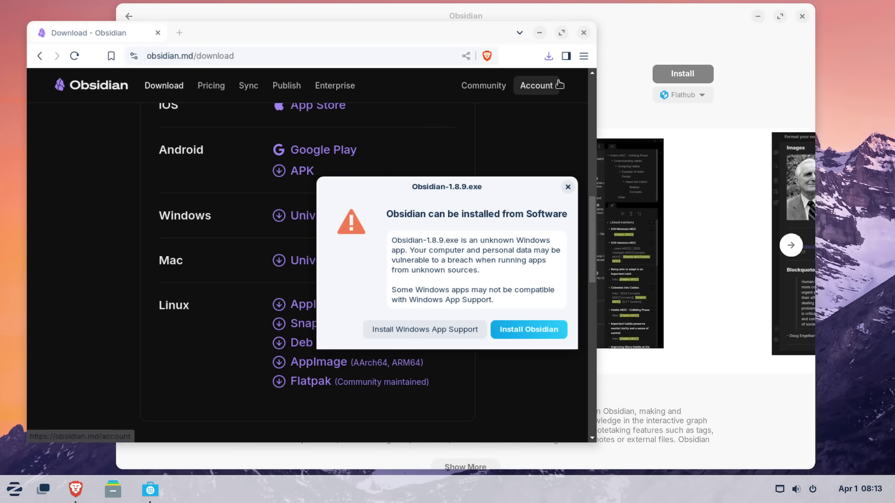
# Step: Minimize the browser and Software windows, and choose to install Obsidian from Software instead of running the Windows installer
pyautogui.click(538, 33)
pyautogui.click(757, 17)
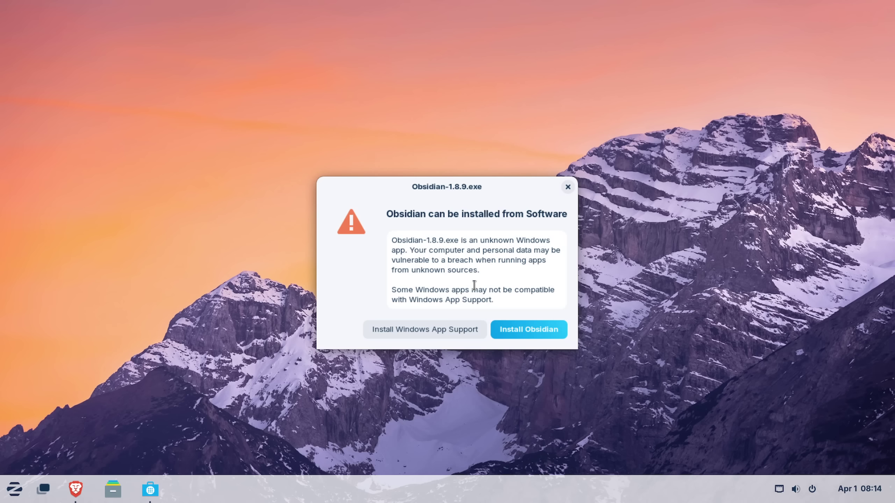
pyautogui.click(530, 330)
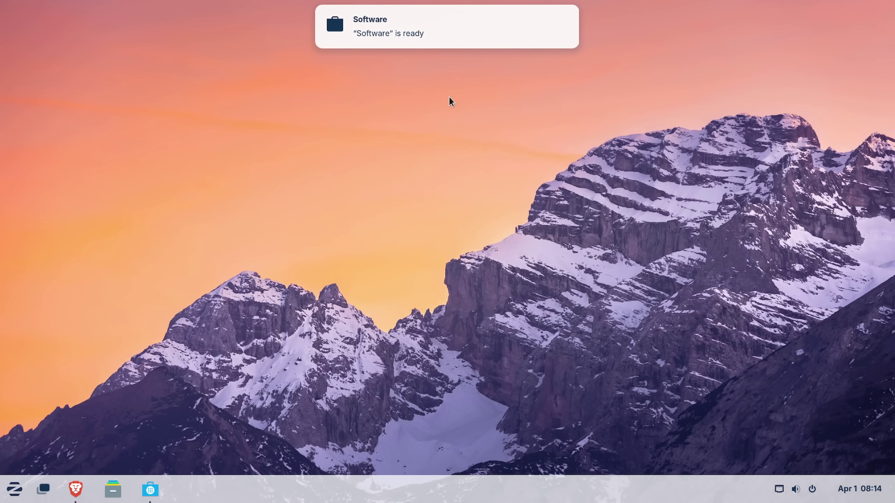
pyautogui.click(437, 34)
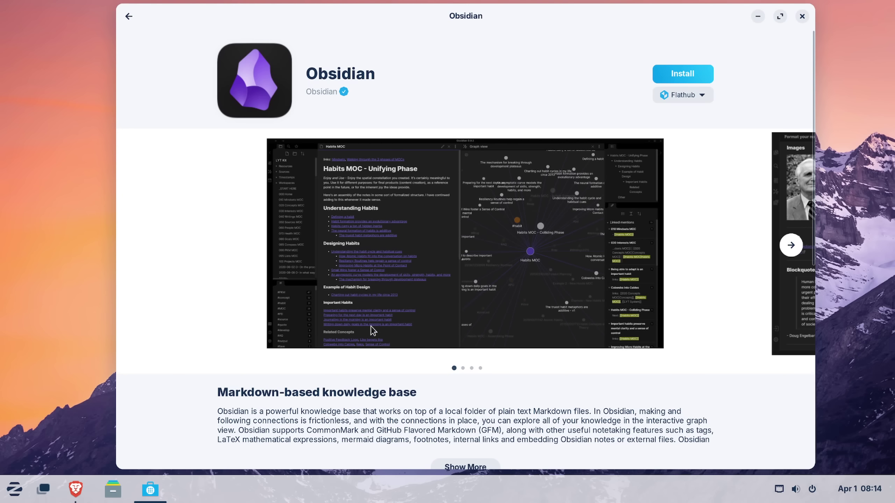
# Step: Review the Obsidian store page and its available install sources, and close Software
pyautogui.scroll(-2, 481, 351)
pyautogui.scroll(2, 481, 353)
pyautogui.click(683, 95)
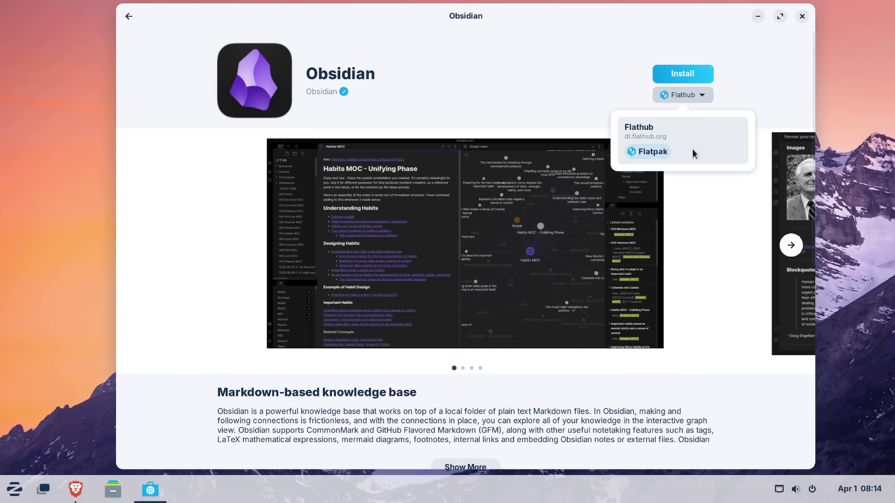
pyautogui.click(539, 69)
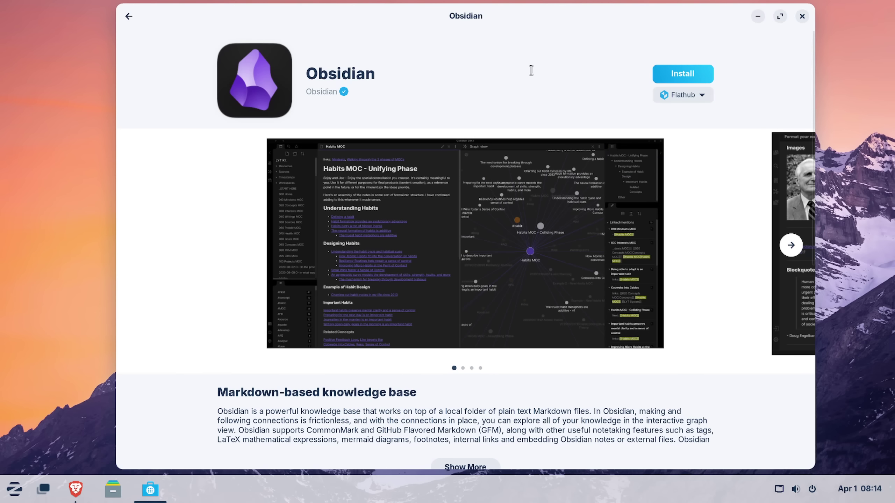
pyautogui.scroll(-2, 527, 81)
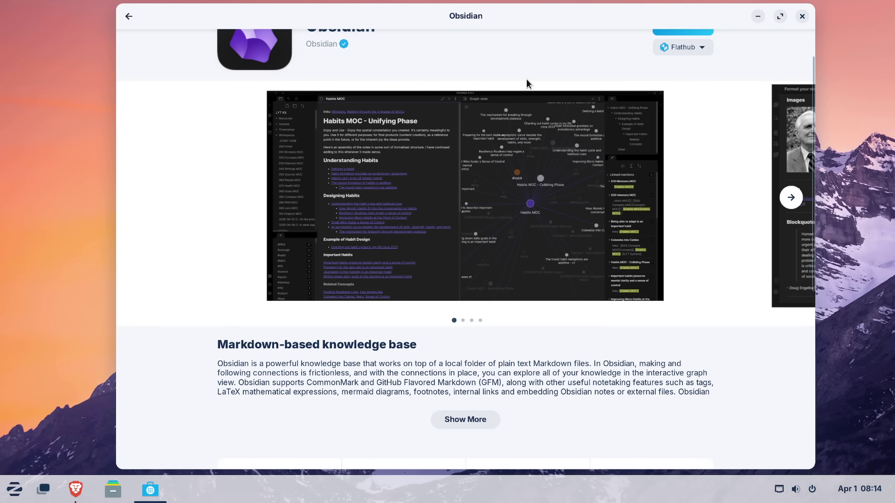
pyautogui.scroll(2, 527, 82)
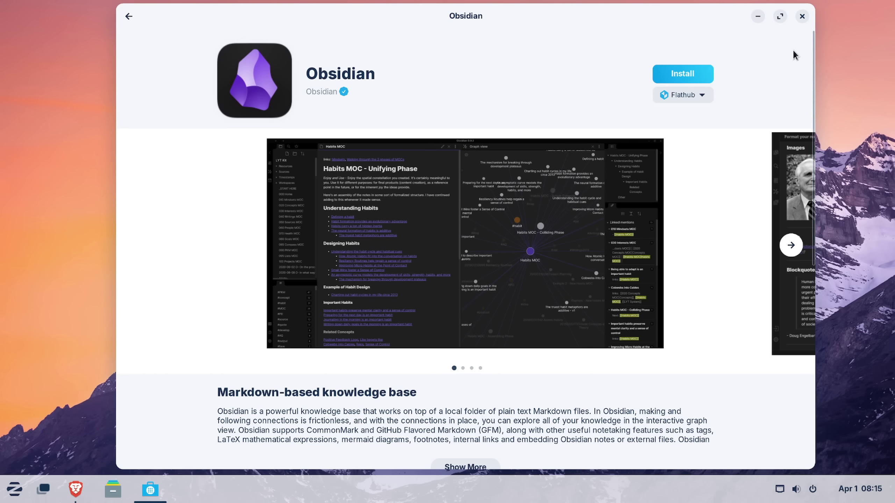
pyautogui.click(802, 16)
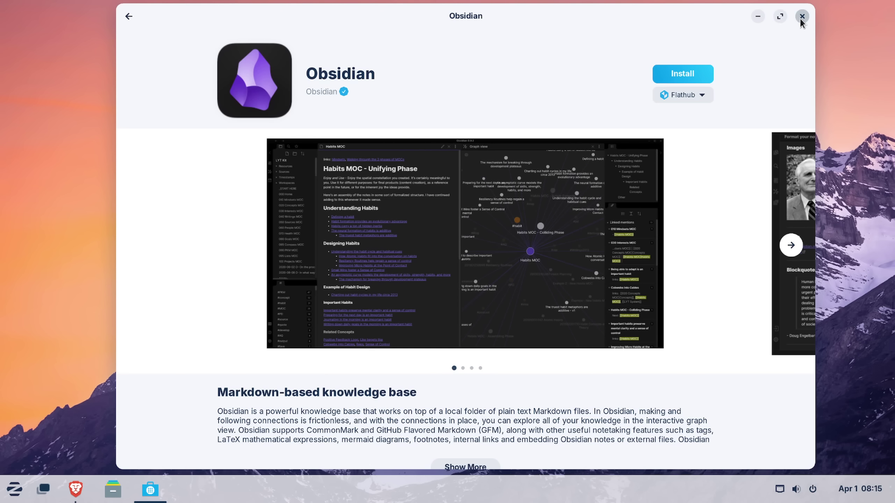
# Step: Search the installed apps for "app", open Zorin Appearance and move its window toward the centre of the desktop
pyautogui.click(13, 489)
pyautogui.write('app')
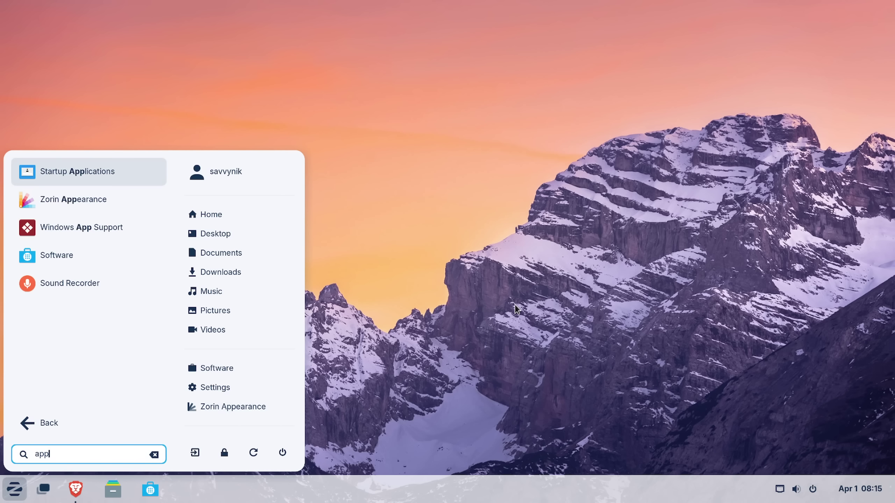
pyautogui.click(515, 304)
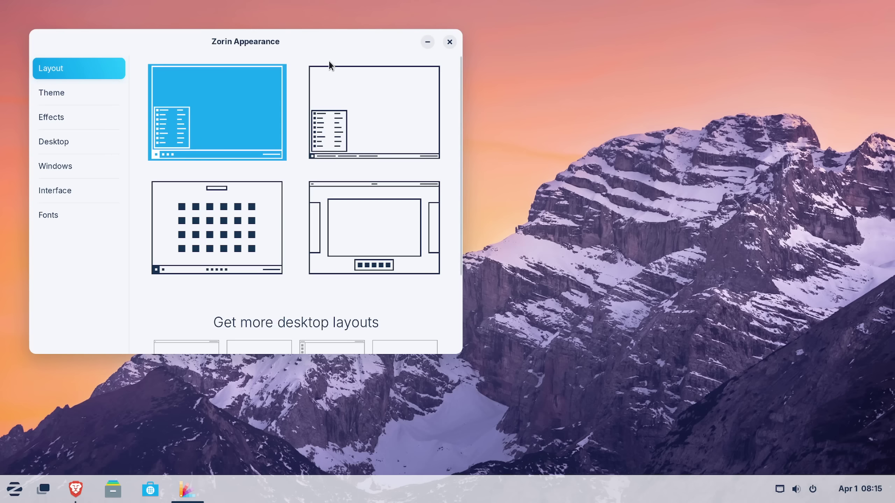
pyautogui.moveTo(329, 60); pyautogui.dragTo(517, 64)
# Step: Look through the available desktop layouts and the additional layouts offered with Zorin OS Pro
pyautogui.scroll(-5, 498, 263)
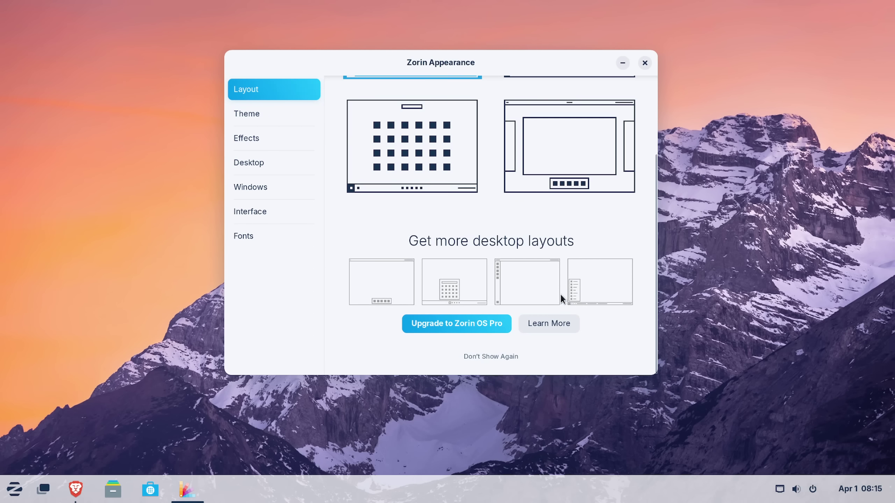
pyautogui.scroll(2, 561, 296)
pyautogui.scroll(-2, 562, 298)
pyautogui.scroll(5, 536, 295)
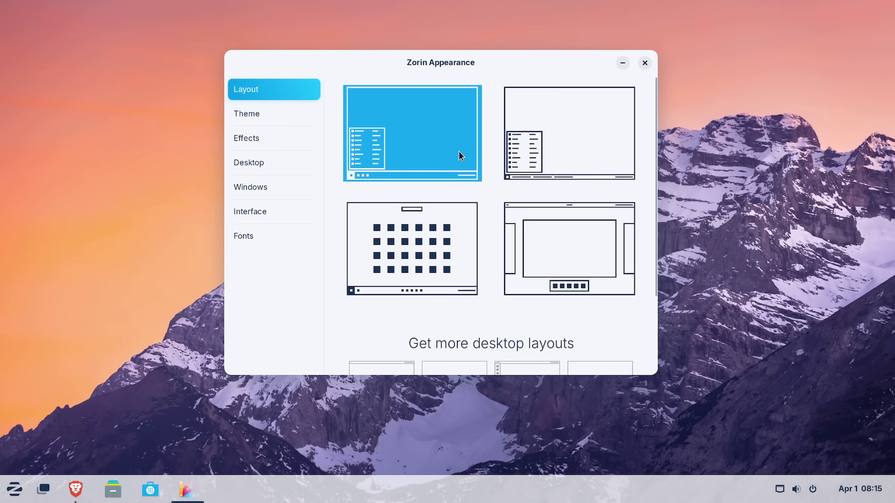
pyautogui.scroll(-2, 460, 153)
pyautogui.scroll(-3, 461, 152)
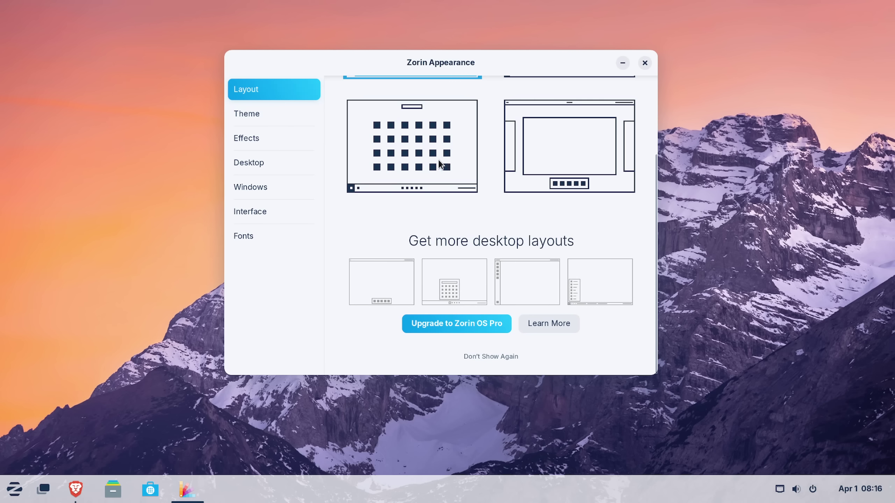
pyautogui.scroll(5, 439, 164)
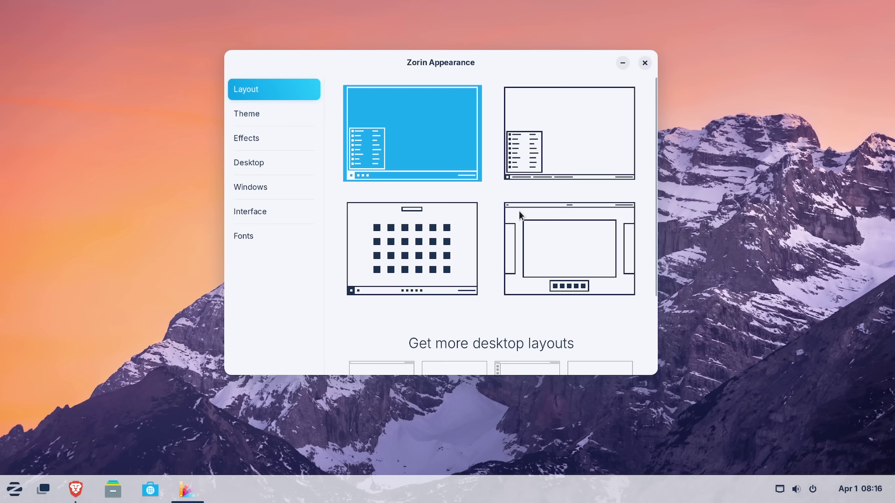
# Step: Try the window-list taskbar layout and the full-screen app grid layout, and return to the original taskbar layout with the start menu
pyautogui.click(538, 162)
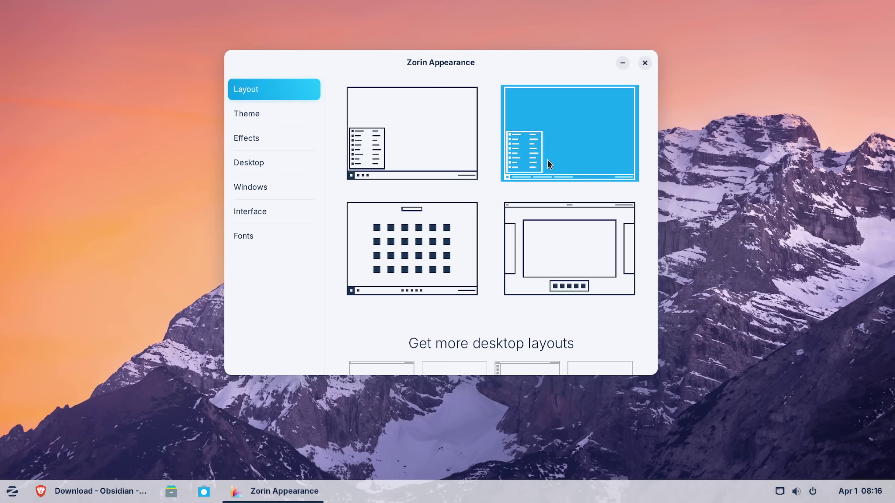
pyautogui.click(454, 244)
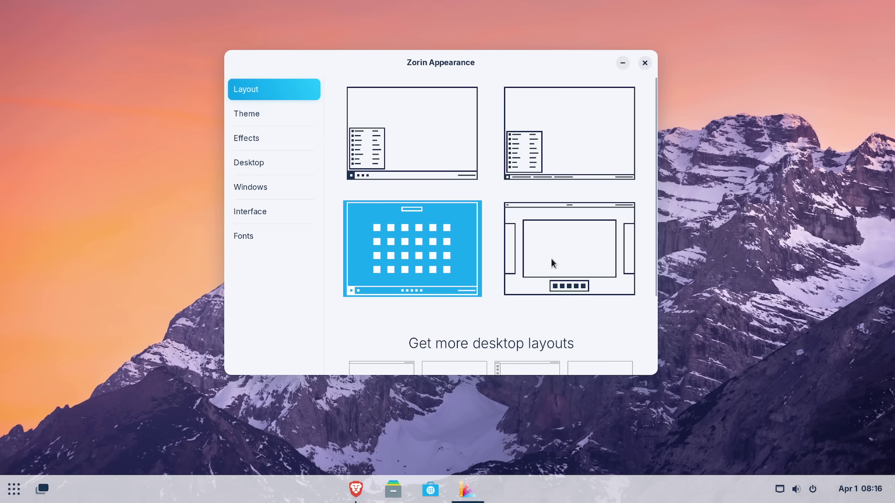
pyautogui.click(14, 489)
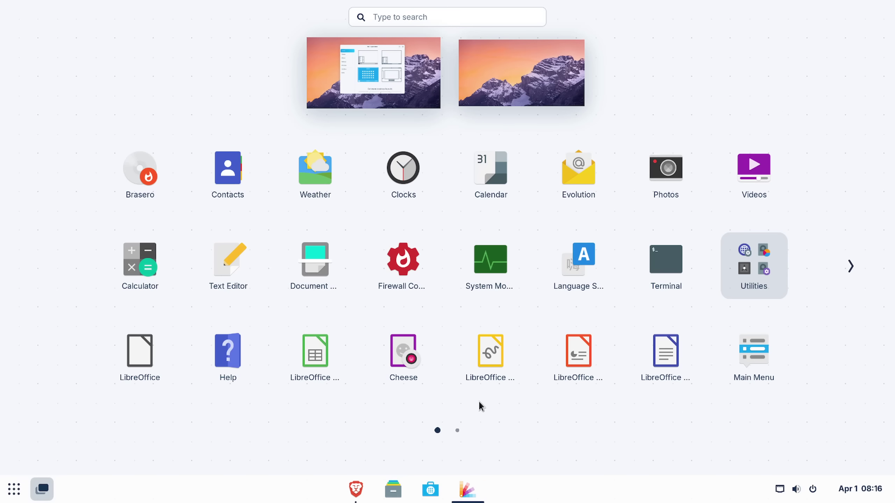
pyautogui.moveTo(479, 404); pyautogui.dragTo(305, 391)
pyautogui.click(336, 383)
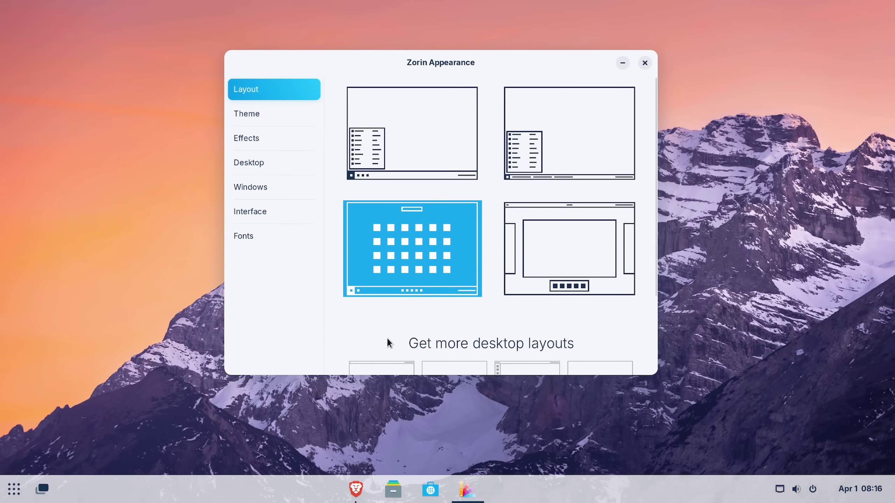
pyautogui.click(414, 138)
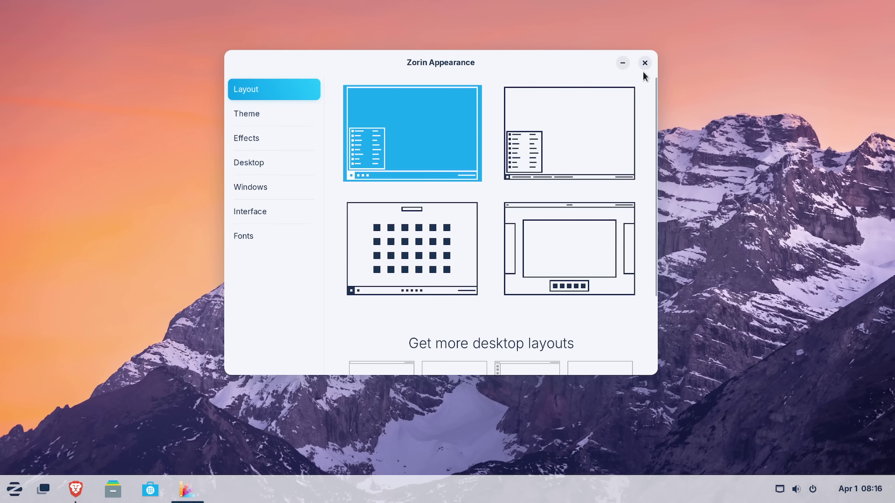